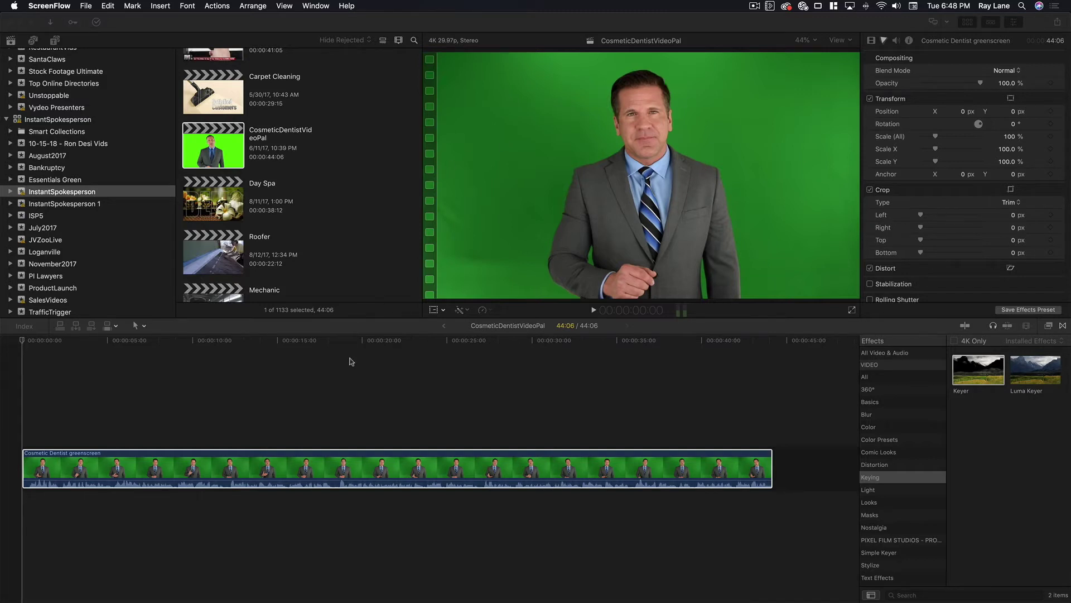
{"action": "left_click", "coordinate": [301, 471]}
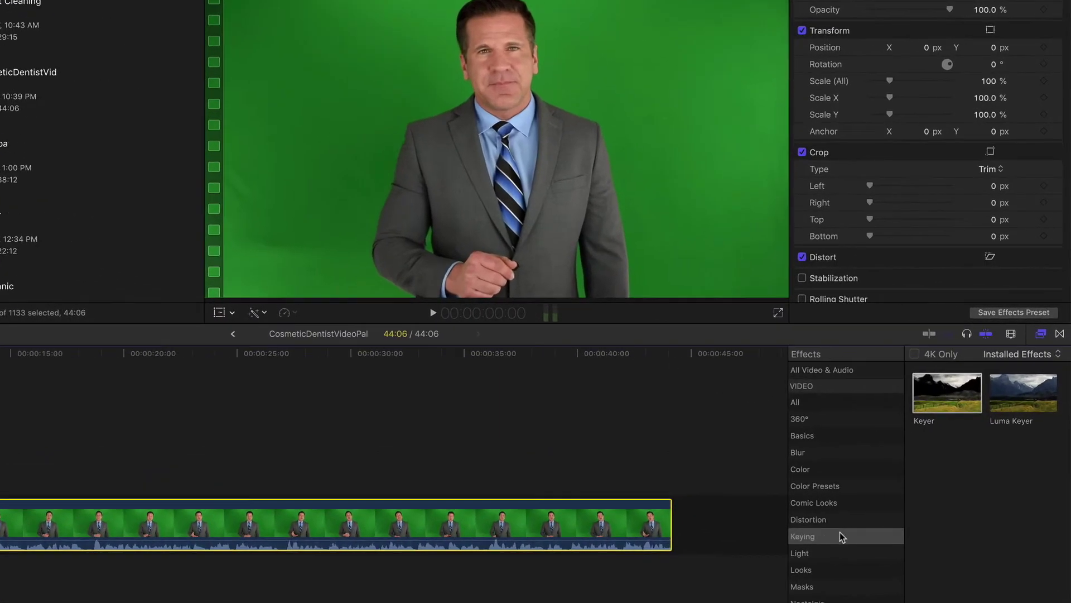
{"action": "left_click", "coordinate": [899, 476]}
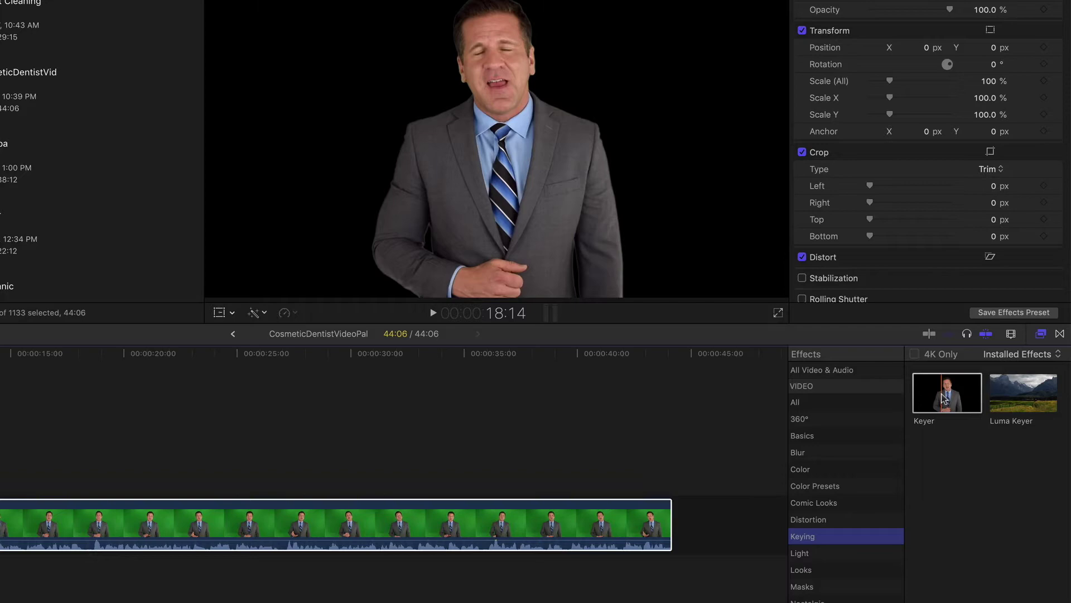
Apply Keyer to the greenscreen clip, keying the presenter against black at Strength 100% and Spill Level 46%.
{"action": "left_click_drag", "start_coordinate": [942, 397], "coordinate": [366, 524]}
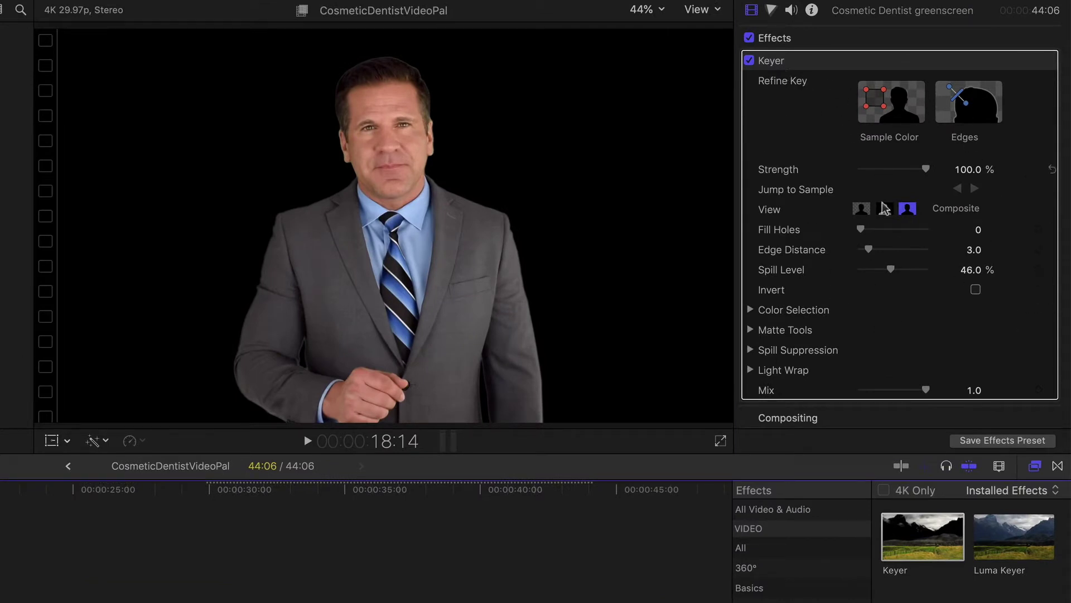
{"action": "scroll", "coordinate": [887, 229], "scroll_direction": "down", "scroll_amount": 4}
{"action": "scroll", "coordinate": [890, 250], "scroll_direction": "down", "scroll_amount": 10}
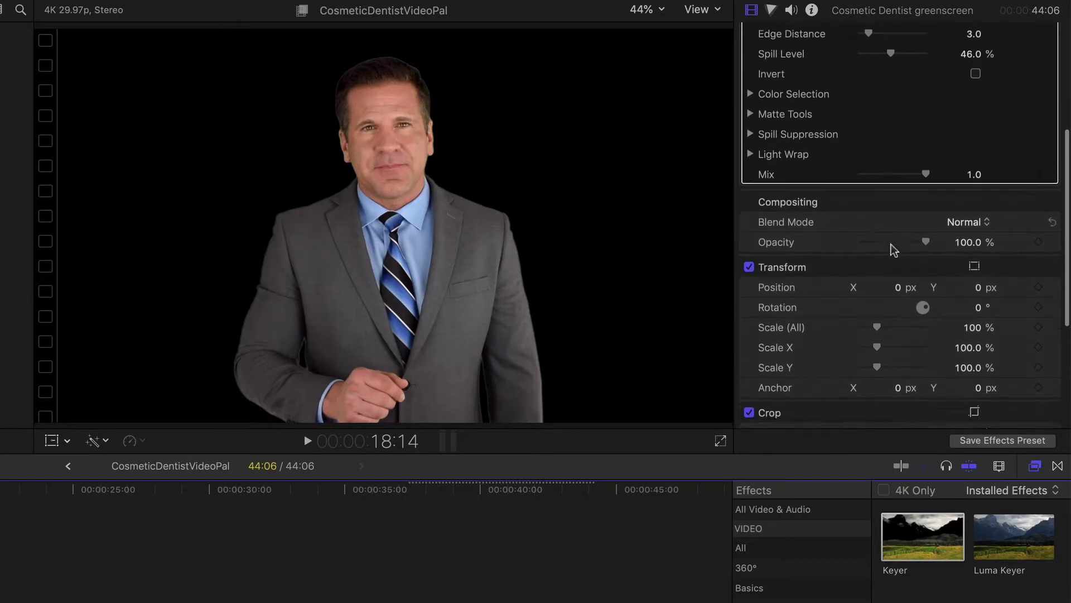
{"action": "scroll", "coordinate": [891, 249], "scroll_direction": "up", "scroll_amount": 14}
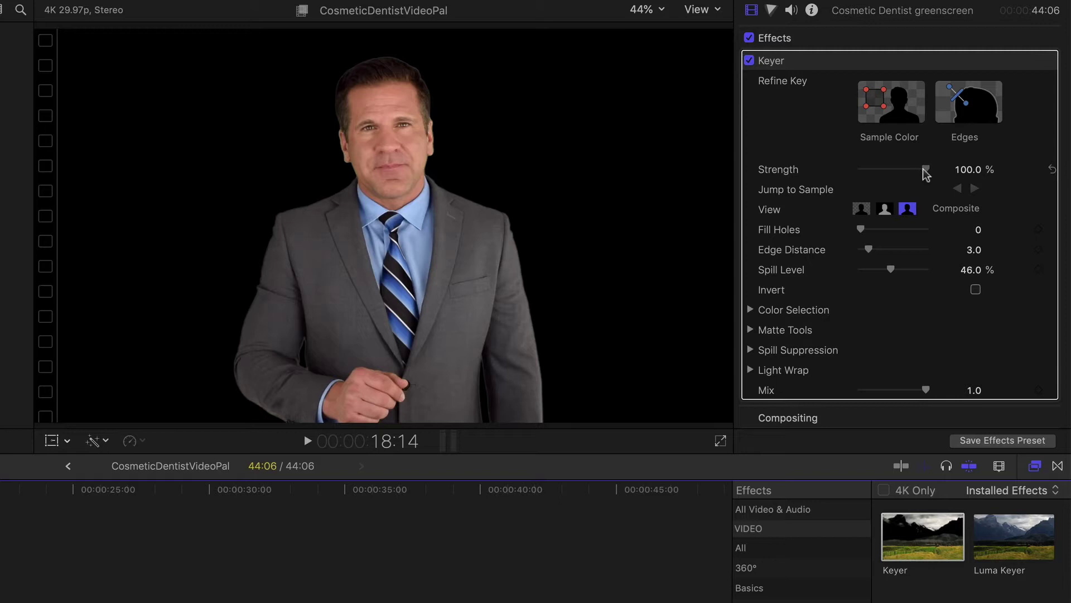
Lower the Keyer Strength to 12.11%, leaving faint grey residue around the presenter.
{"action": "left_click_drag", "start_coordinate": [926, 173], "coordinate": [864, 178]}
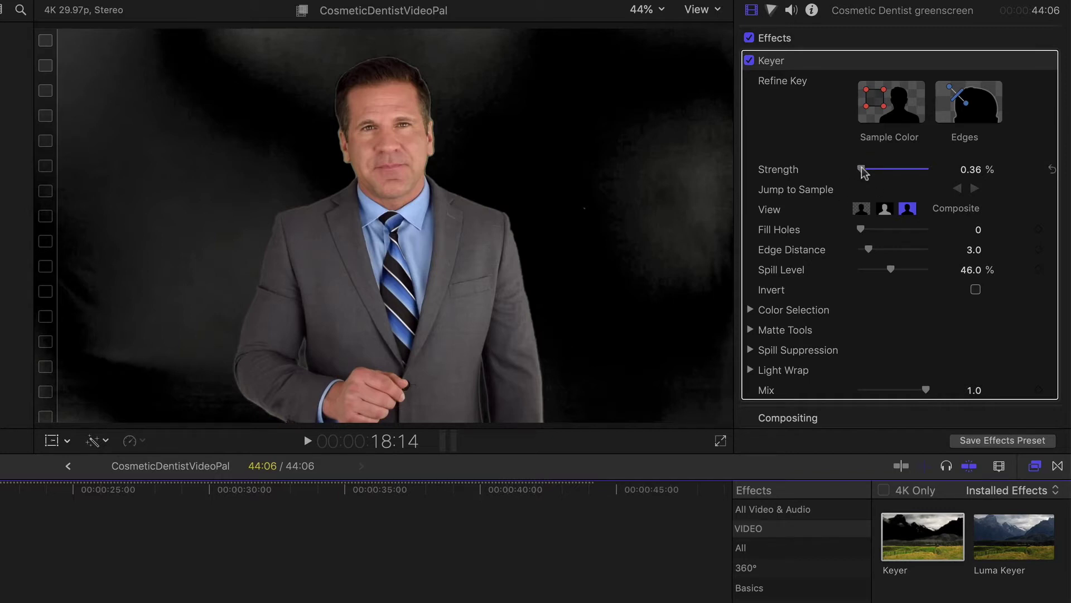
{"action": "left_click_drag", "start_coordinate": [862, 171], "coordinate": [934, 174]}
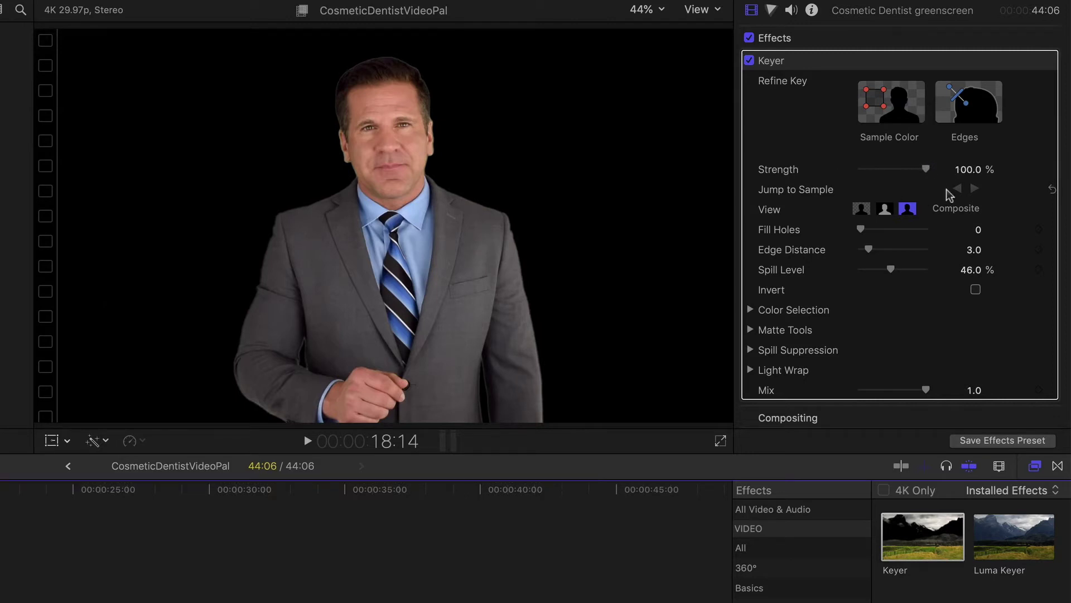
{"action": "scroll", "coordinate": [872, 178], "scroll_direction": "down", "scroll_amount": 1}
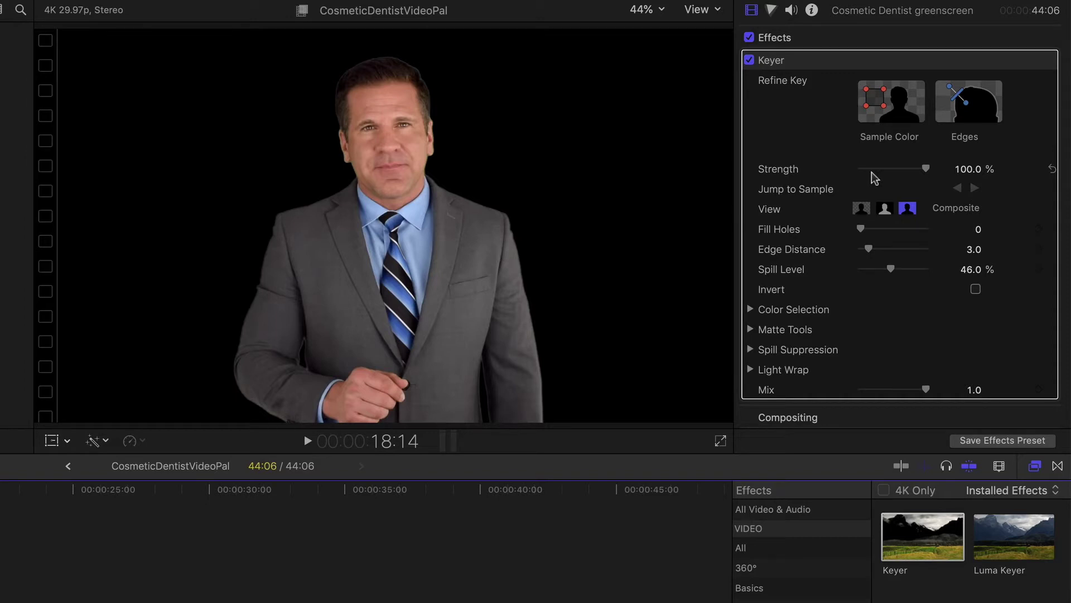
{"action": "left_click", "coordinate": [872, 172]}
{"action": "left_click_drag", "start_coordinate": [873, 177], "coordinate": [867, 178]}
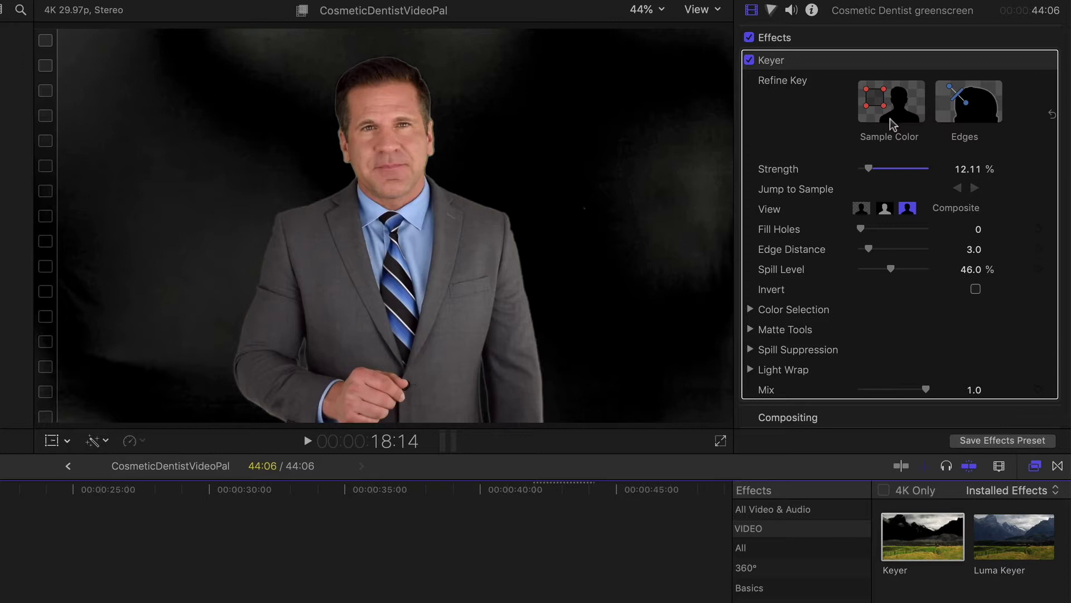
Sample the background left and right of the presenter, then set Keyer Strength to 3.12%.
{"action": "scroll", "coordinate": [895, 106], "scroll_direction": "down", "scroll_amount": 1}
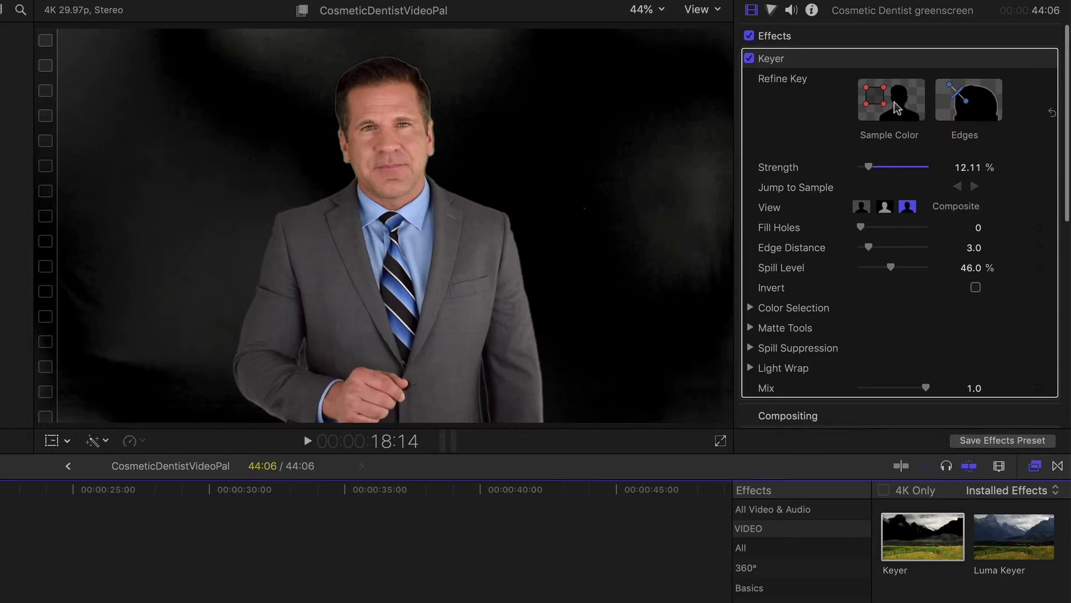
{"action": "left_click", "coordinate": [896, 107]}
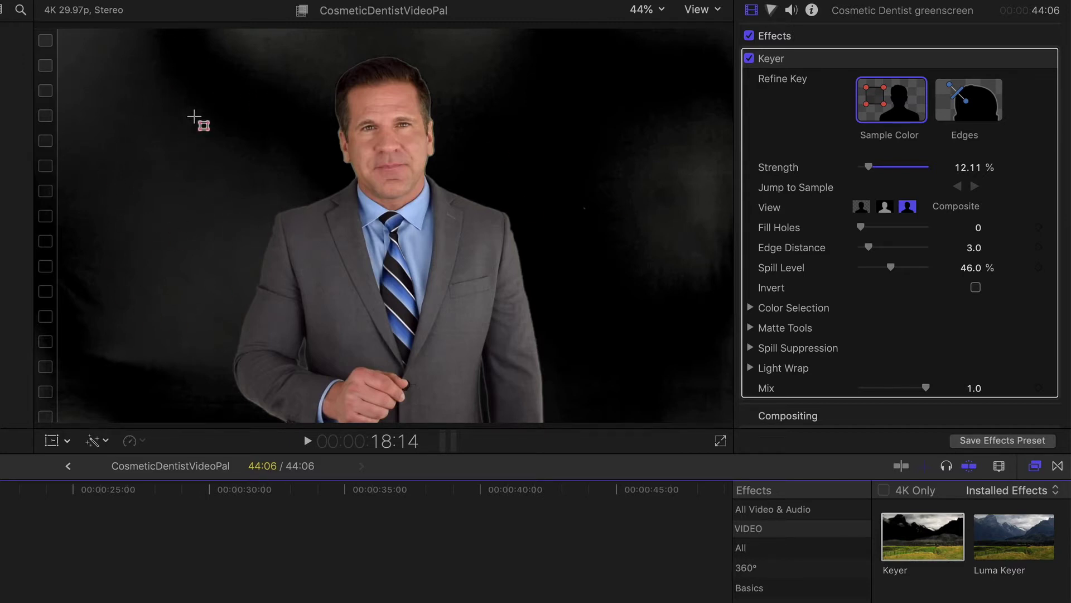
{"action": "mouse_move", "coordinate": [195, 118]}
{"action": "left_mouse_down"}
{"action": "mouse_move", "coordinate": [167, 146]}
{"action": "mouse_move", "coordinate": [128, 307]}
{"action": "mouse_move", "coordinate": [95, 335]}
{"action": "mouse_move", "coordinate": [79, 410]}
{"action": "left_mouse_up"}
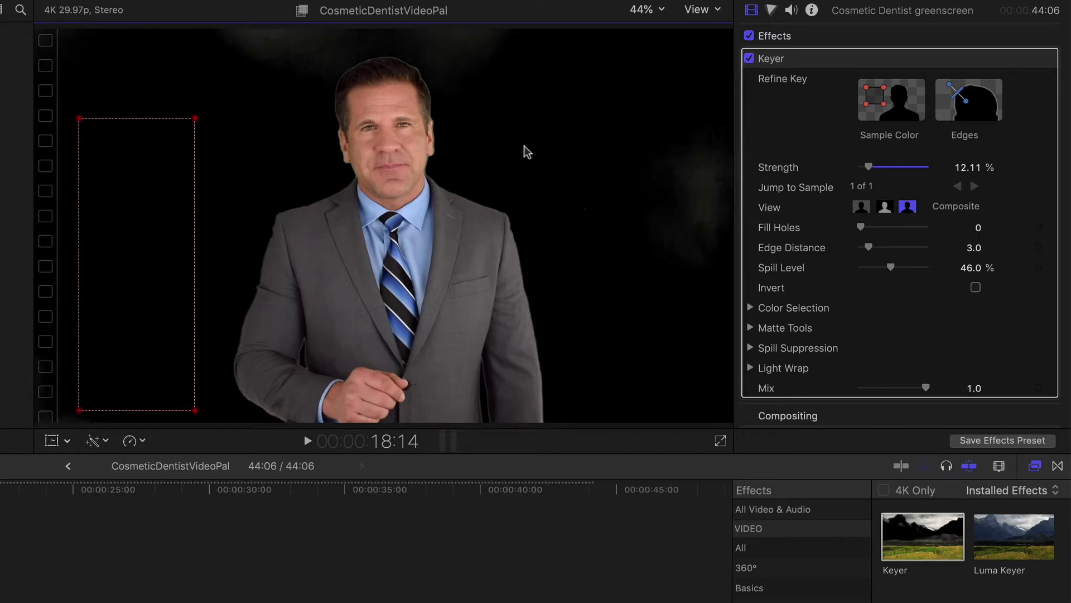
{"action": "left_click", "coordinate": [893, 108]}
{"action": "left_click_drag", "start_coordinate": [674, 134], "coordinate": [718, 263]}
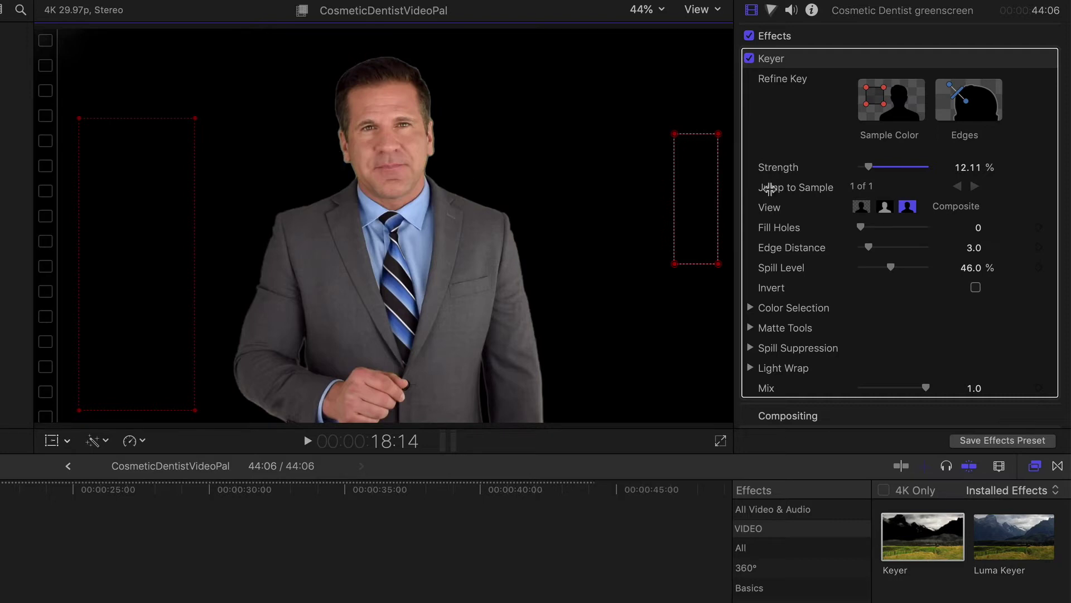
{"action": "left_click_drag", "start_coordinate": [877, 165], "coordinate": [898, 166]}
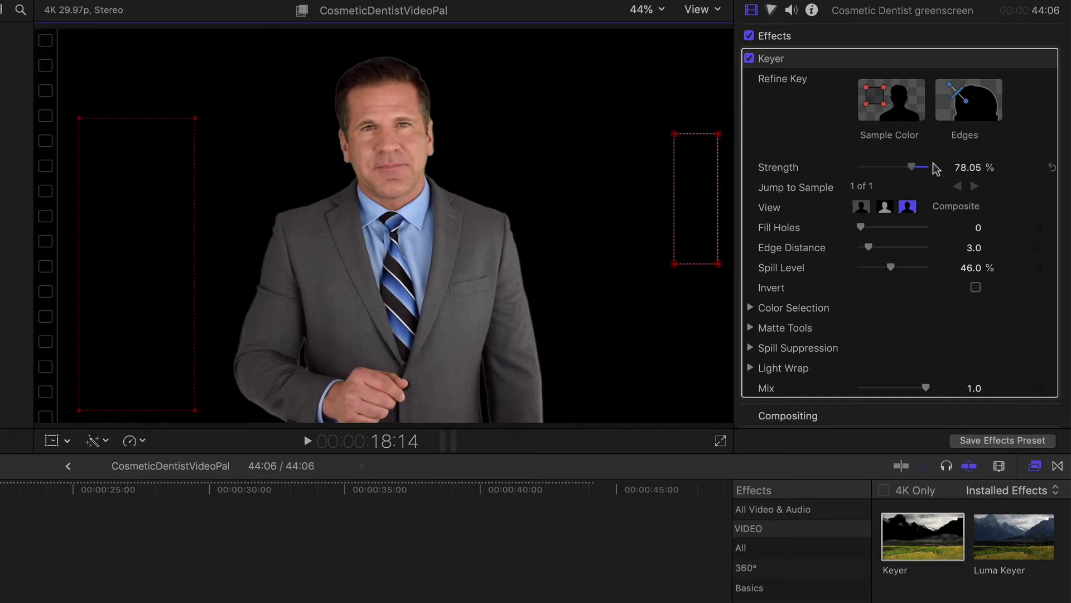
{"action": "left_click_drag", "start_coordinate": [935, 169], "coordinate": [855, 178]}
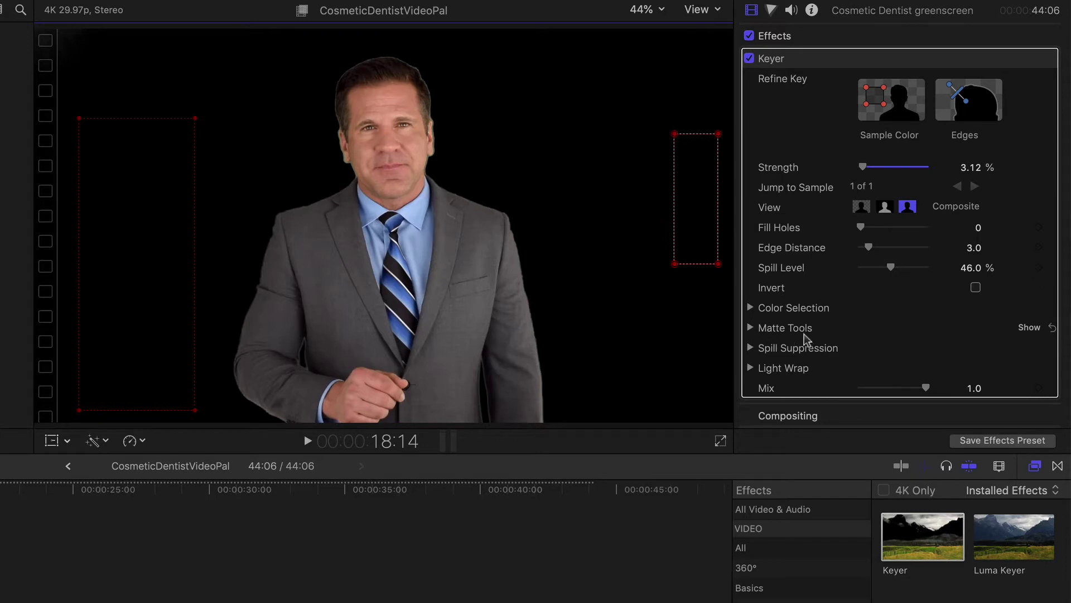
Expand the Keyer's Matte Tools and test the Levels black-point handle, leaving Levels at 0, 1.0, 1.
{"action": "left_click", "coordinate": [751, 328]}
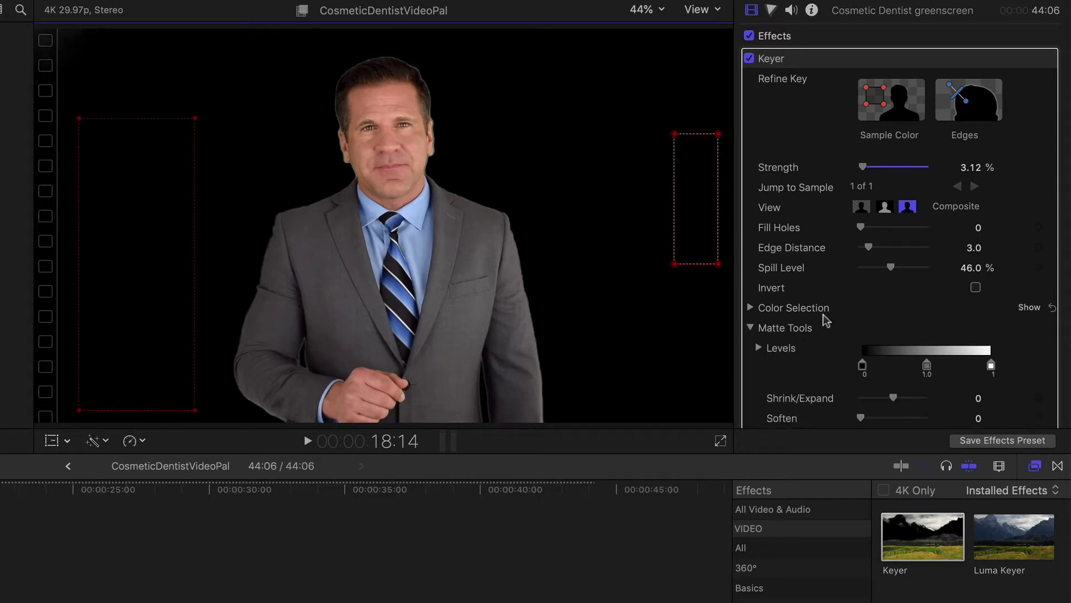
{"action": "scroll", "coordinate": [822, 314], "scroll_direction": "down", "scroll_amount": 5}
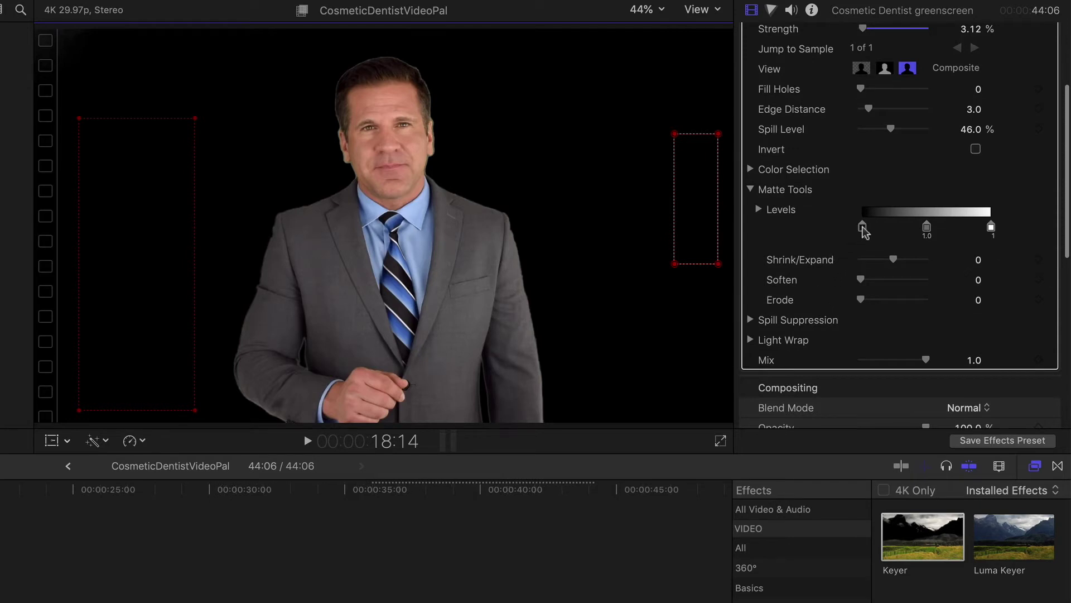
{"action": "left_click_drag", "start_coordinate": [862, 226], "coordinate": [837, 228]}
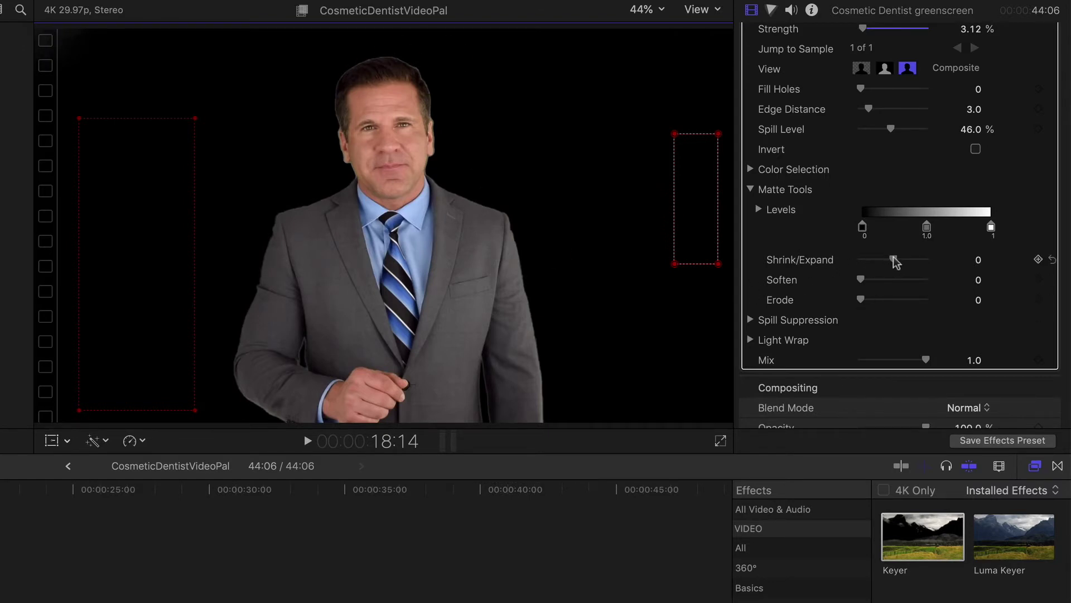
Set the matte Levels black point to 0.12, Shrink/Expand to -10.0 and Soften to 0.
{"action": "left_click_drag", "start_coordinate": [891, 260], "coordinate": [849, 260]}
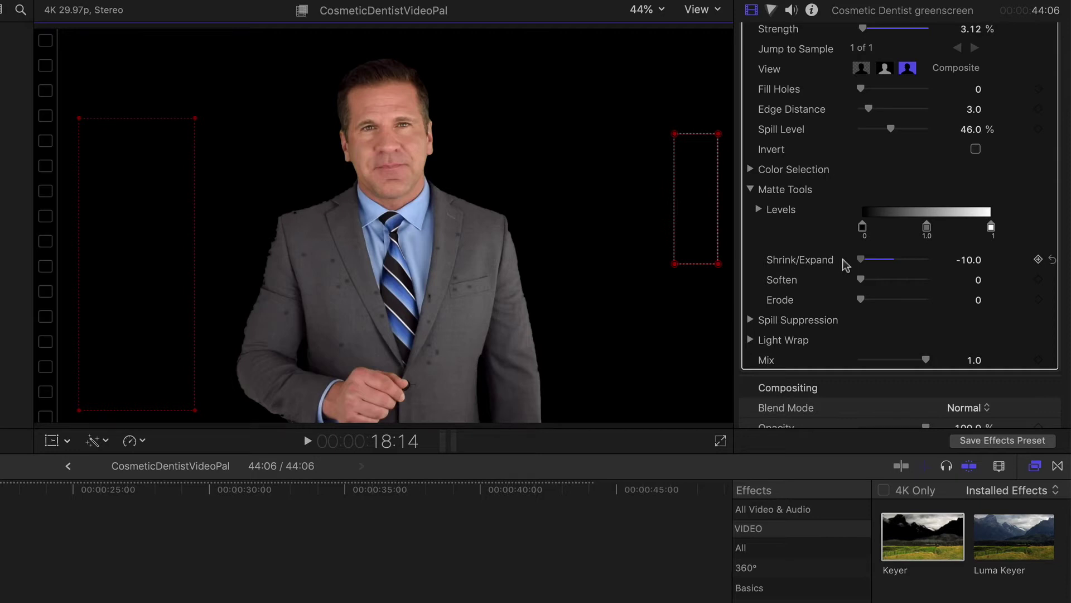
{"action": "left_click_drag", "start_coordinate": [863, 264], "coordinate": [955, 260]}
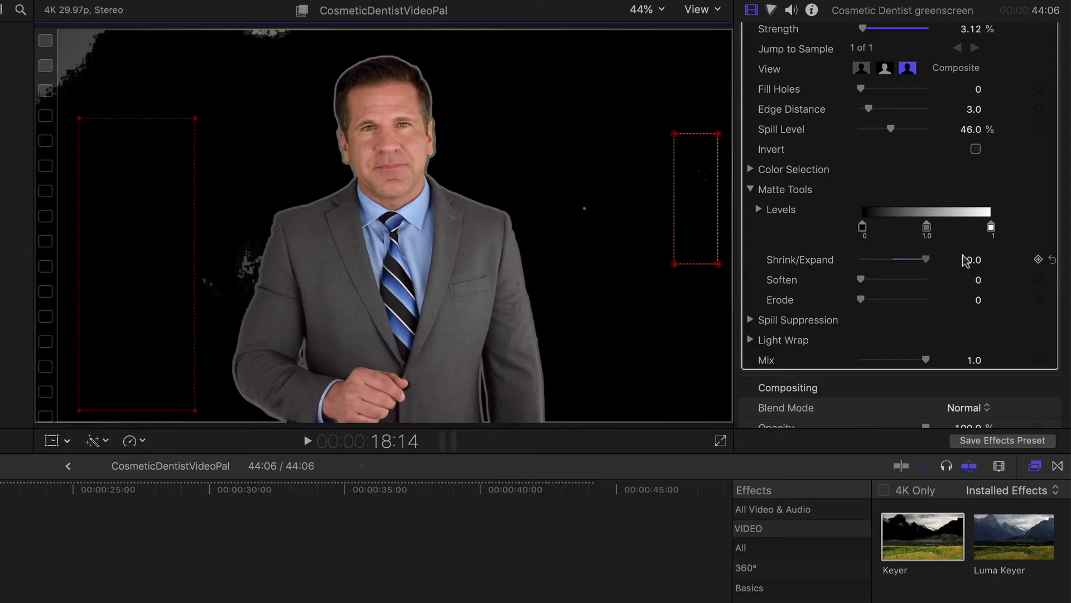
{"action": "left_click_drag", "start_coordinate": [964, 260], "coordinate": [889, 275]}
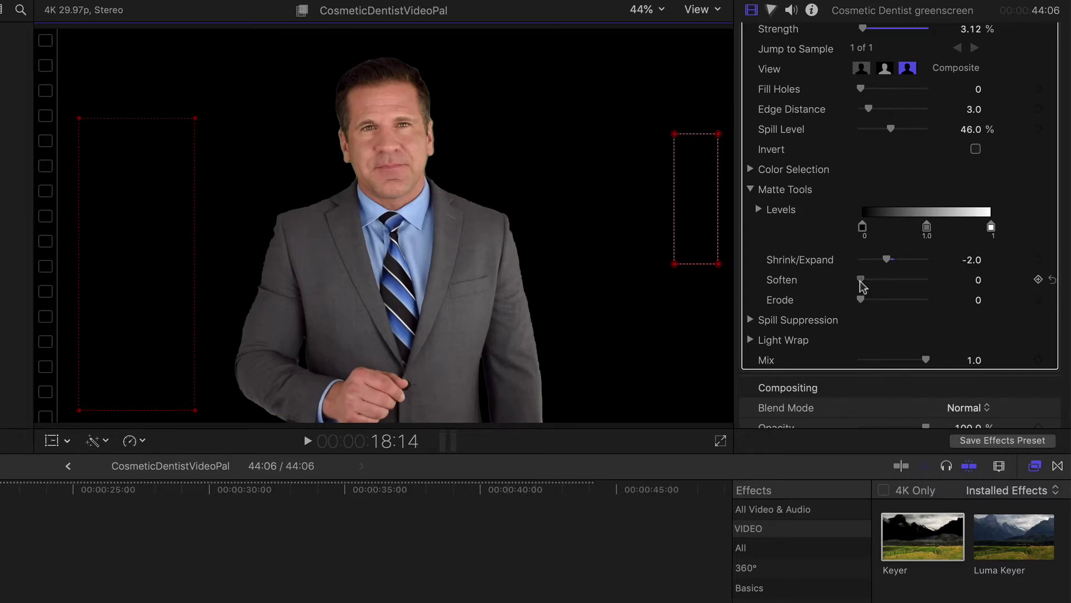
{"action": "mouse_move", "coordinate": [862, 285]}
{"action": "left_mouse_down"}
{"action": "mouse_move", "coordinate": [916, 286]}
{"action": "mouse_move", "coordinate": [867, 289]}
{"action": "left_mouse_up"}
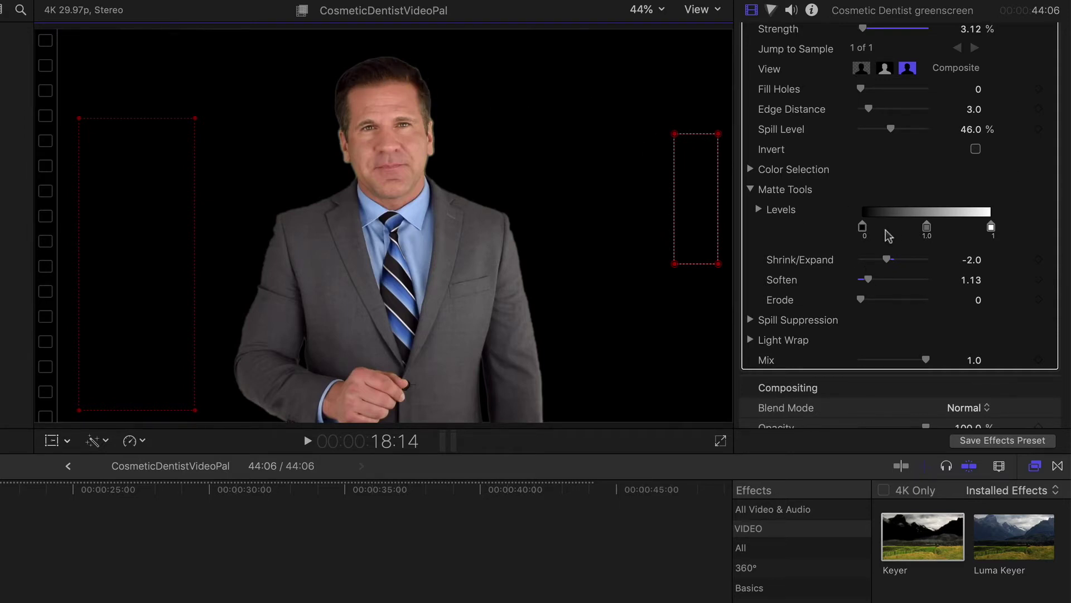
{"action": "mouse_move", "coordinate": [863, 228]}
{"action": "left_mouse_down"}
{"action": "mouse_move", "coordinate": [895, 227]}
{"action": "mouse_move", "coordinate": [879, 227]}
{"action": "left_mouse_up"}
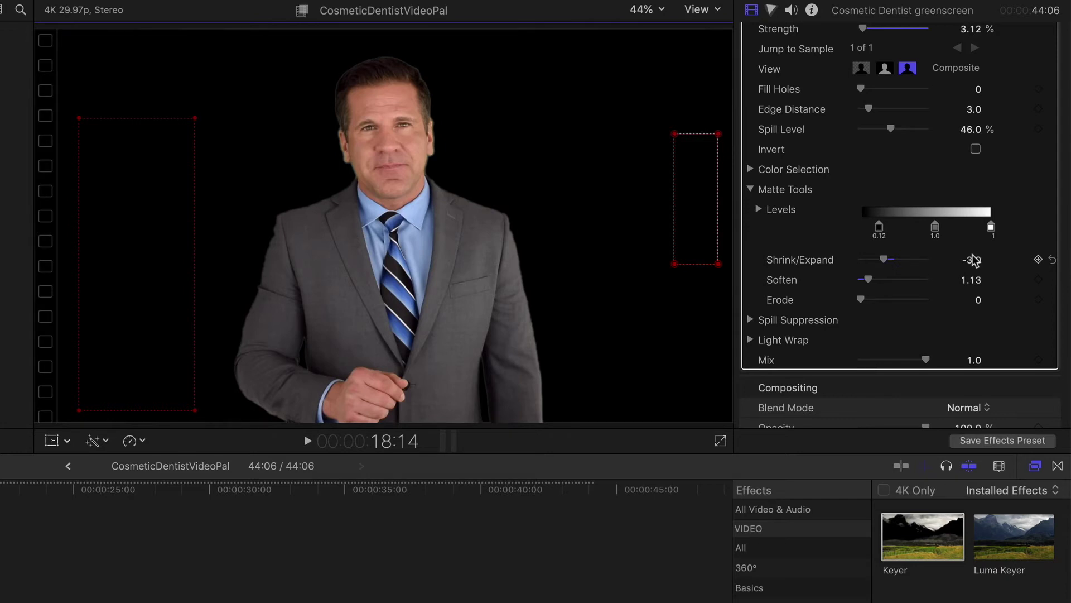
{"action": "scroll", "coordinate": [893, 179], "scroll_direction": "up", "scroll_amount": 3}
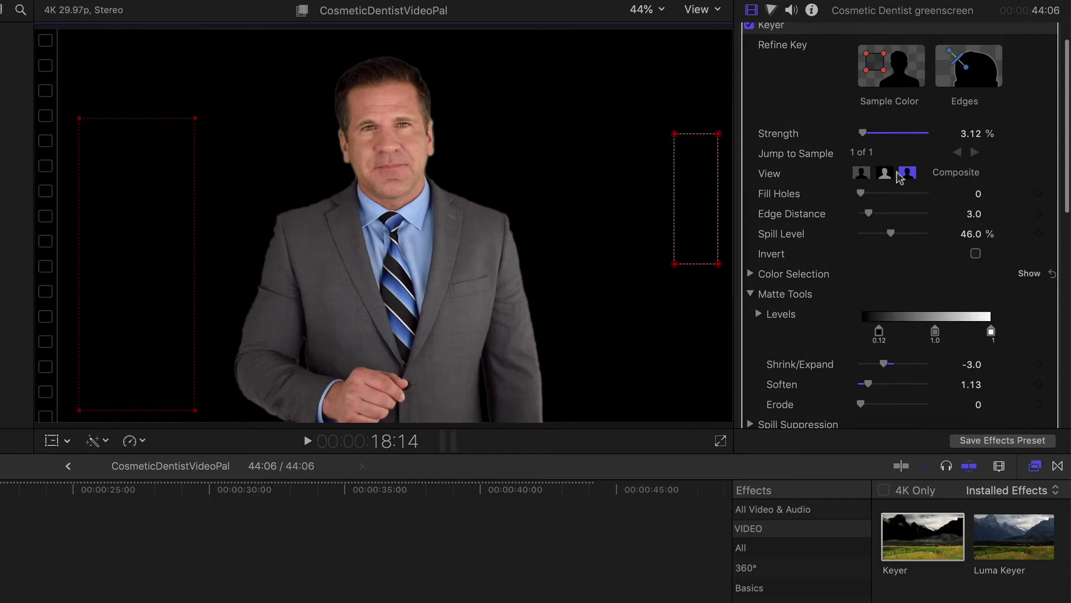
{"action": "scroll", "coordinate": [893, 295], "scroll_direction": "down", "scroll_amount": 3}
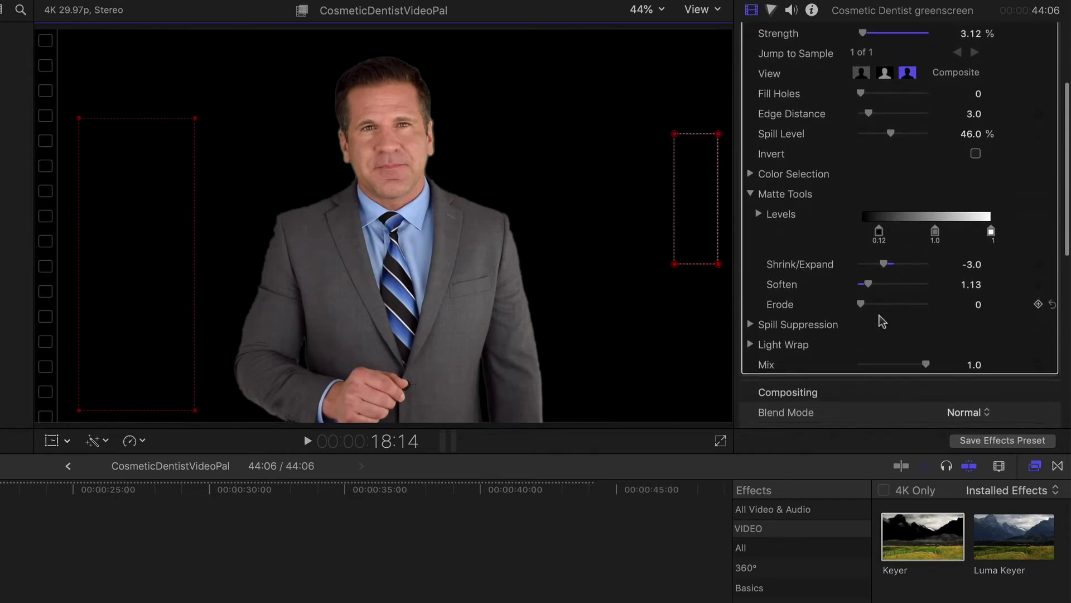
{"action": "left_click_drag", "start_coordinate": [885, 265], "coordinate": [850, 268]}
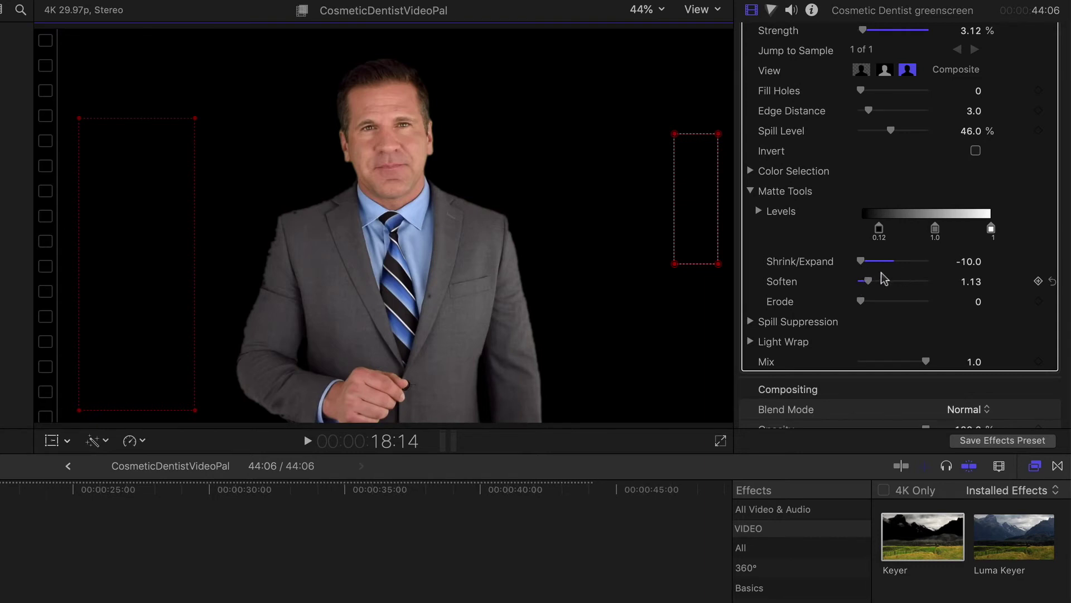
{"action": "left_click_drag", "start_coordinate": [866, 282], "coordinate": [852, 283]}
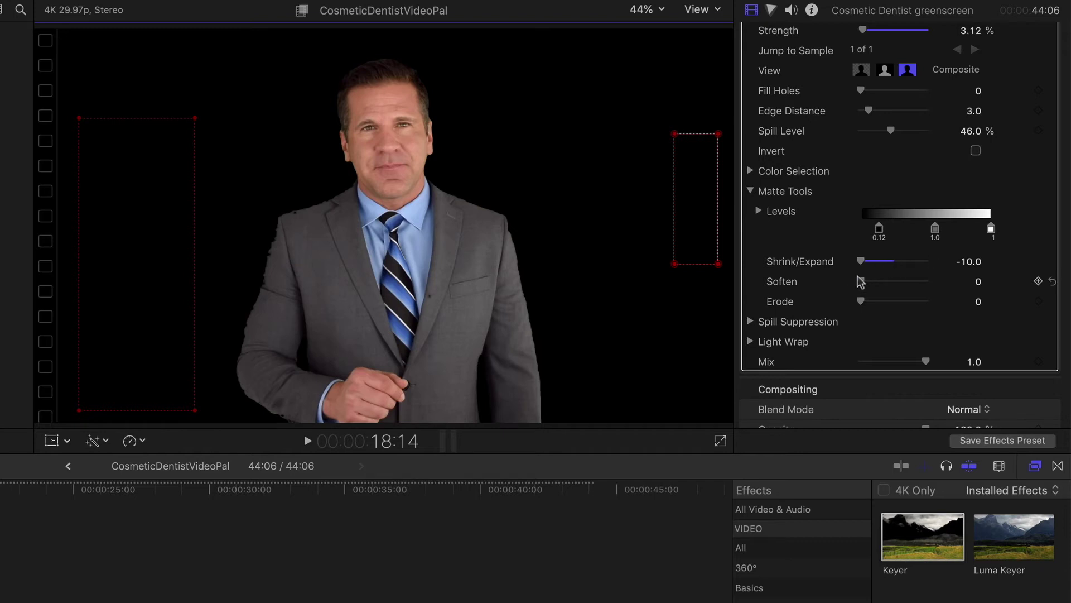
Raise the Keyer's Fill Holes from 0 to 1.61 on the presenter clip.
{"action": "scroll", "coordinate": [839, 169], "scroll_direction": "up", "scroll_amount": 3}
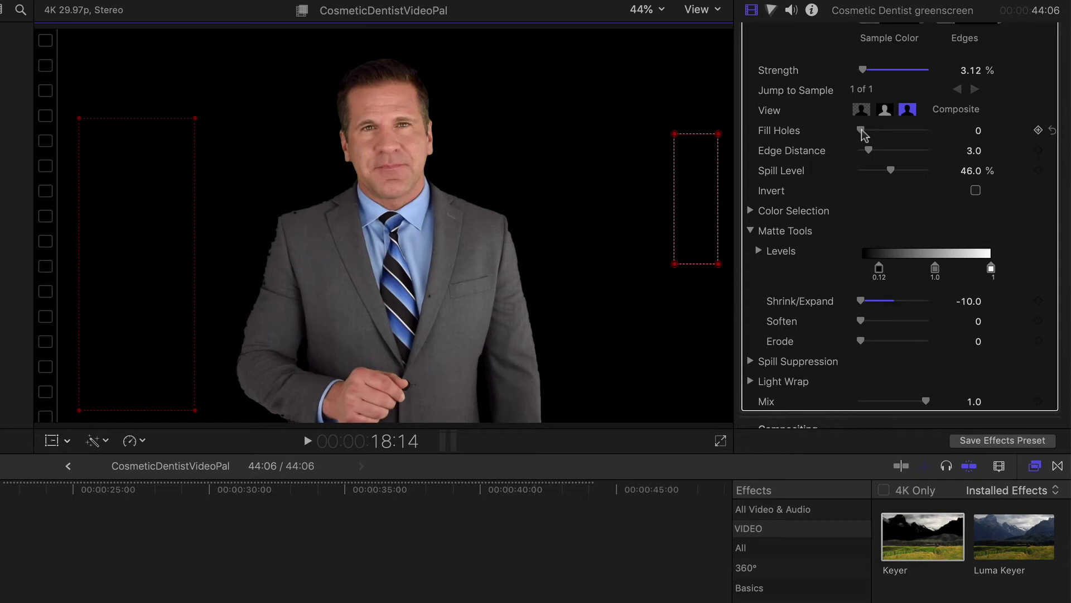
{"action": "left_click_drag", "start_coordinate": [862, 129], "coordinate": [866, 129]}
{"action": "mouse_move", "coordinate": [866, 130]}
{"action": "left_mouse_down"}
{"action": "mouse_move", "coordinate": [950, 126]}
{"action": "mouse_move", "coordinate": [872, 133]}
{"action": "left_mouse_up"}
Show the Keyer matte view and refine Soften to 0.73 and Fill Holes to 1.51.
{"action": "left_click", "coordinate": [885, 110]}
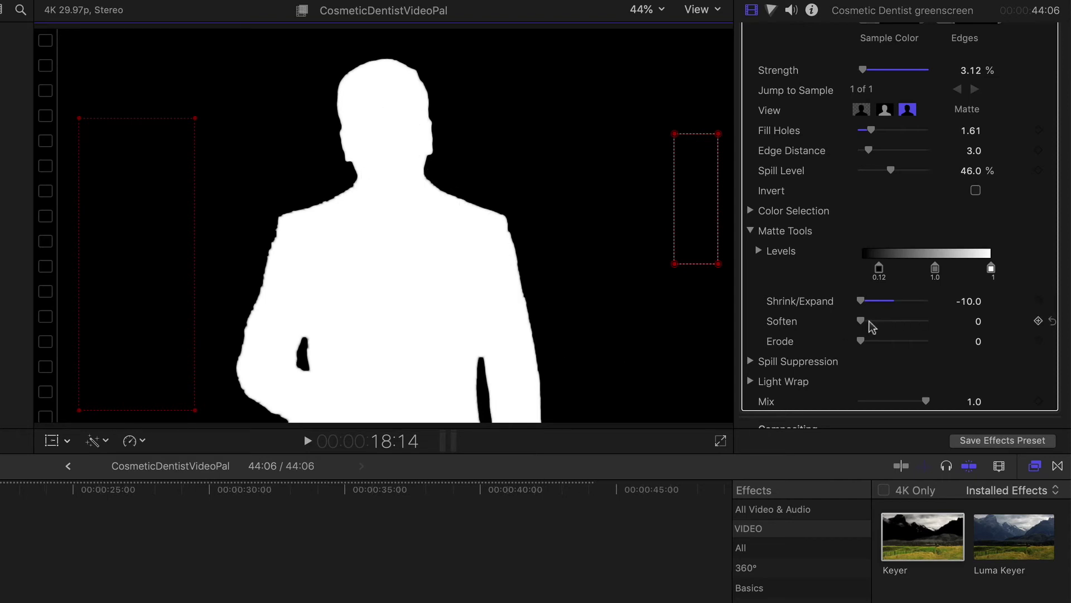
{"action": "mouse_move", "coordinate": [864, 326]}
{"action": "left_mouse_down"}
{"action": "mouse_move", "coordinate": [914, 325]}
{"action": "mouse_move", "coordinate": [868, 327]}
{"action": "left_mouse_up"}
{"action": "mouse_move", "coordinate": [872, 130]}
{"action": "left_mouse_down"}
{"action": "mouse_move", "coordinate": [931, 133]}
{"action": "mouse_move", "coordinate": [873, 137]}
{"action": "left_mouse_up"}
Return the Keyer View to Composite and locate the Dollarphotoclub_96662801 living-room photo in the browser.
{"action": "left_click", "coordinate": [860, 110]}
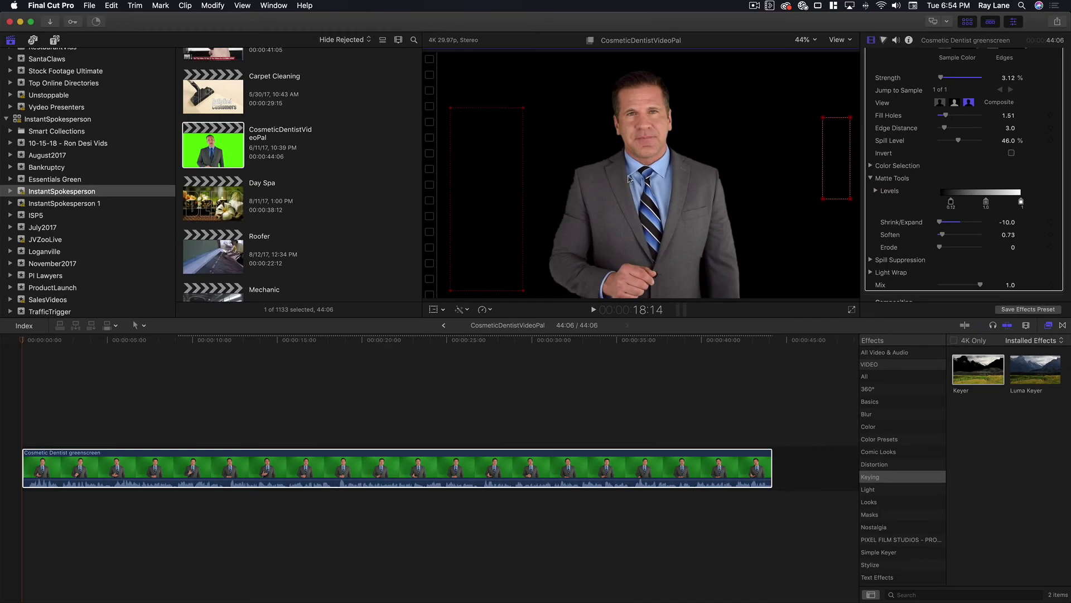
{"action": "scroll", "coordinate": [299, 204], "scroll_direction": "down", "scroll_amount": 15}
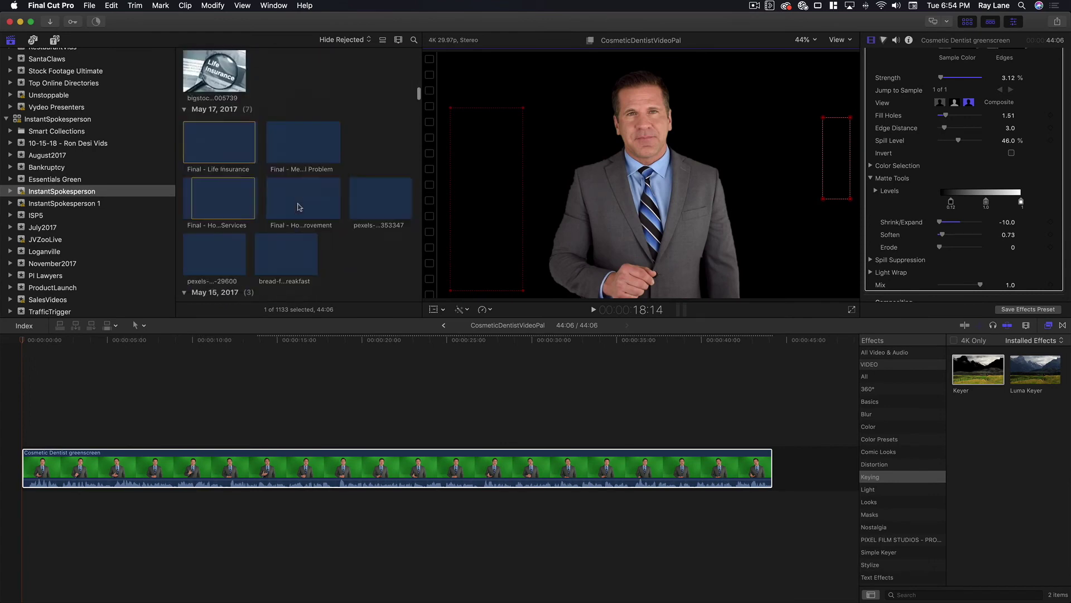
{"action": "scroll", "coordinate": [299, 207], "scroll_direction": "down", "scroll_amount": 20}
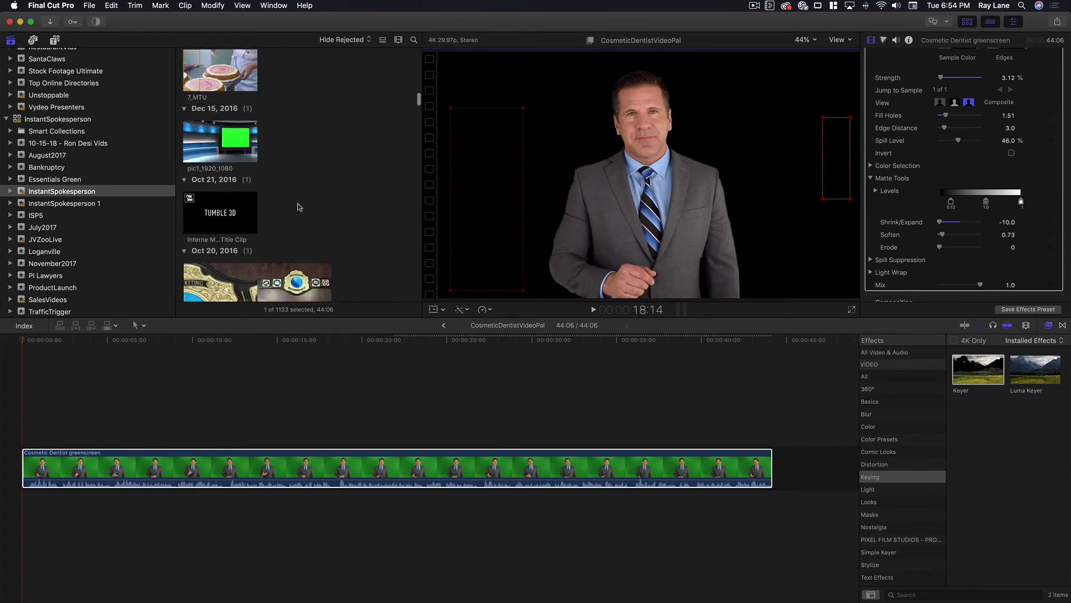
{"action": "scroll", "coordinate": [297, 206], "scroll_direction": "down", "scroll_amount": 2}
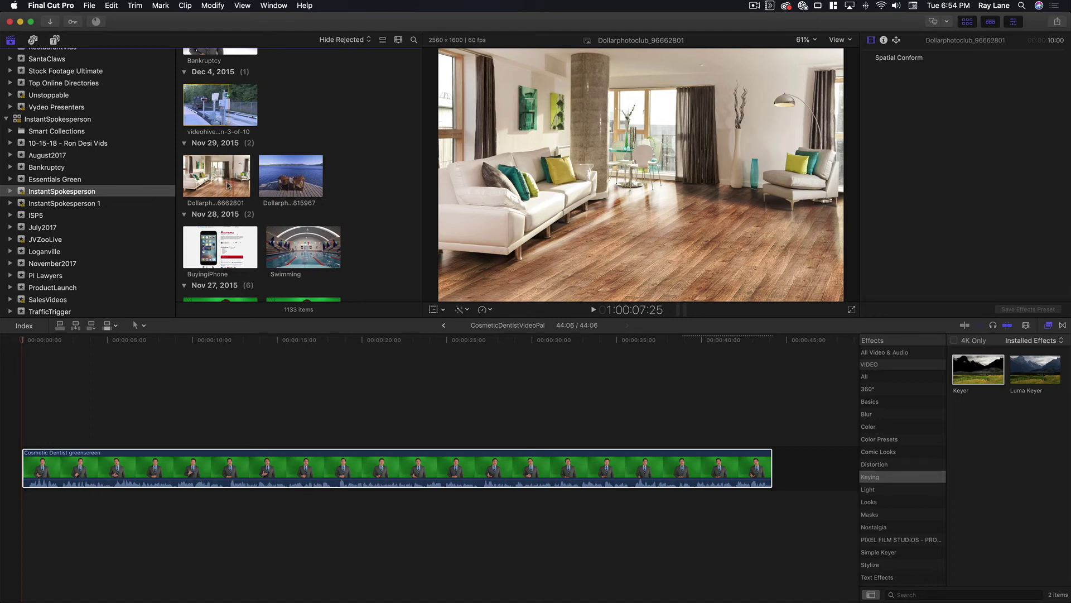
Connect the living-room photo beneath the greenscreen clip and stretch it to 44:06 to match.
{"action": "left_click_drag", "start_coordinate": [227, 186], "coordinate": [21, 514]}
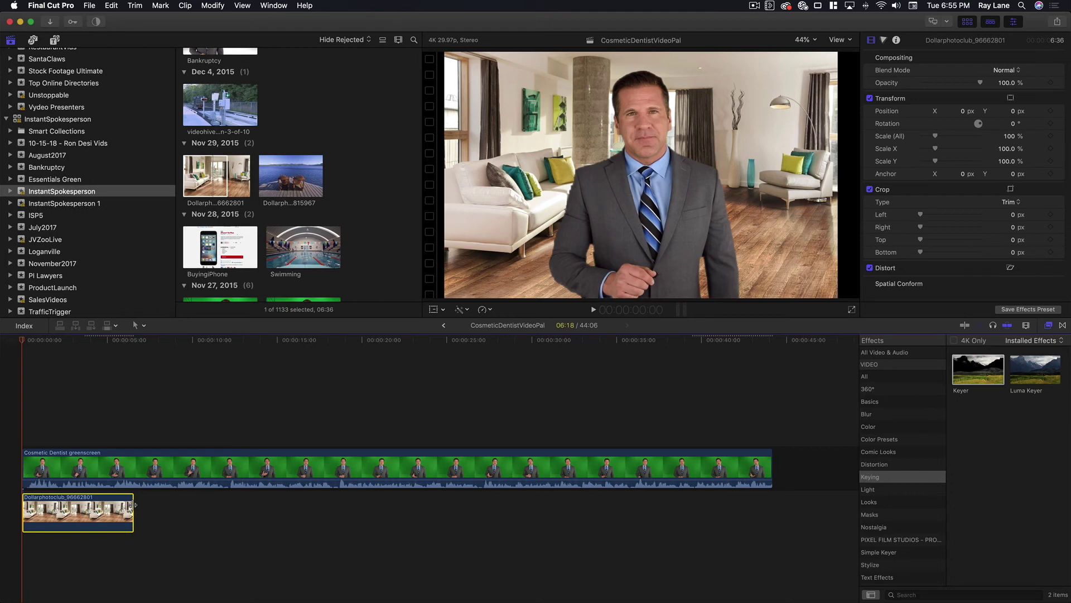
{"action": "left_click_drag", "start_coordinate": [133, 504], "coordinate": [772, 503]}
{"action": "left_click_drag", "start_coordinate": [496, 339], "coordinate": [462, 346]}
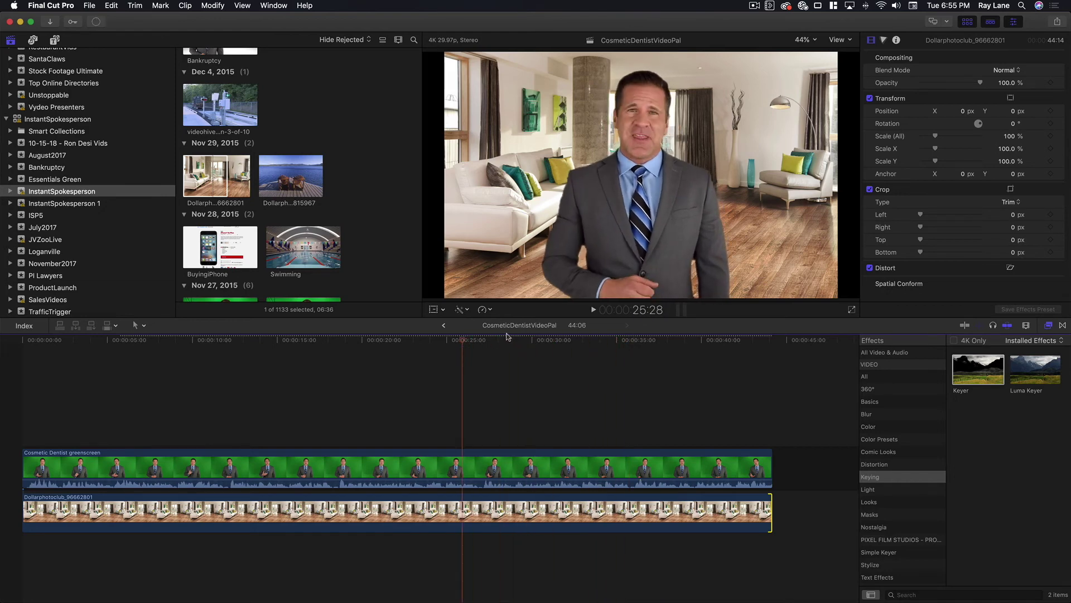
Scale the living-room background to 112.58% and move it to X -17.8 px, Y 34.7 px.
{"action": "left_click", "coordinate": [416, 512]}
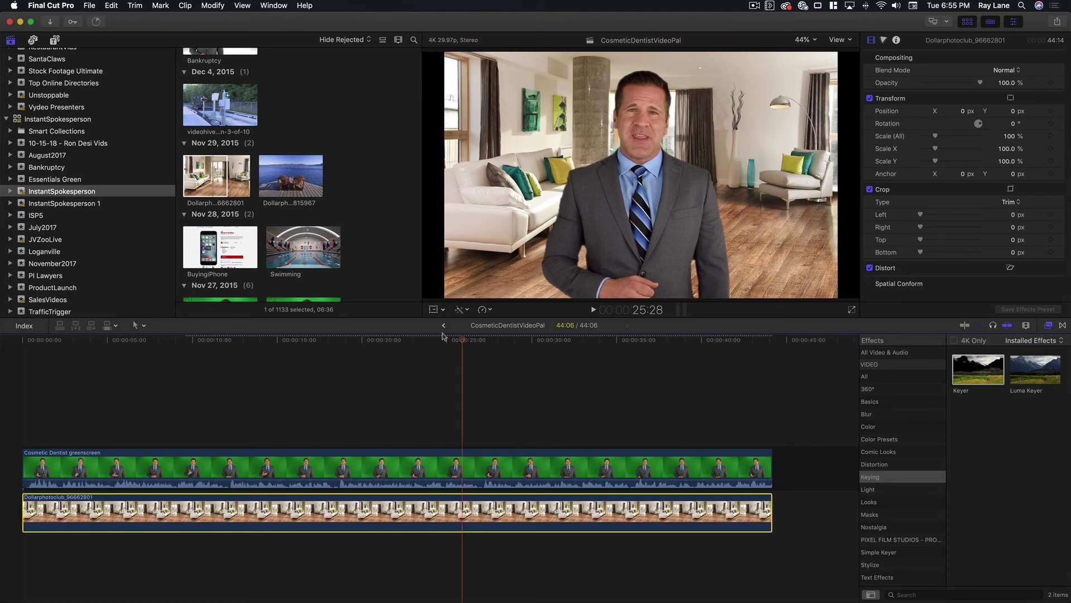
{"action": "left_click", "coordinate": [434, 310]}
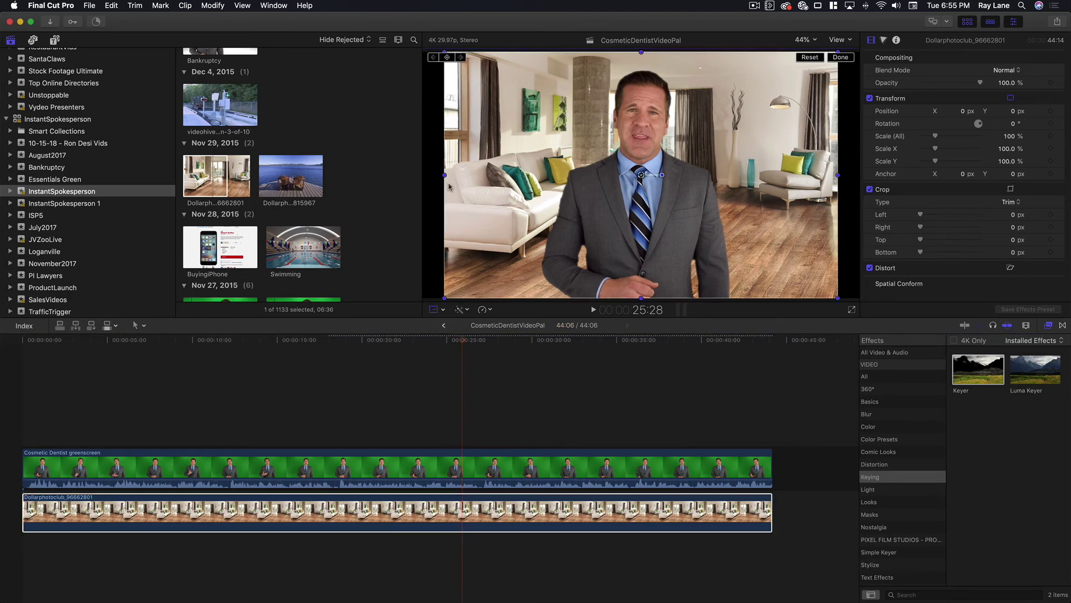
{"action": "left_click_drag", "start_coordinate": [444, 175], "coordinate": [442, 175]}
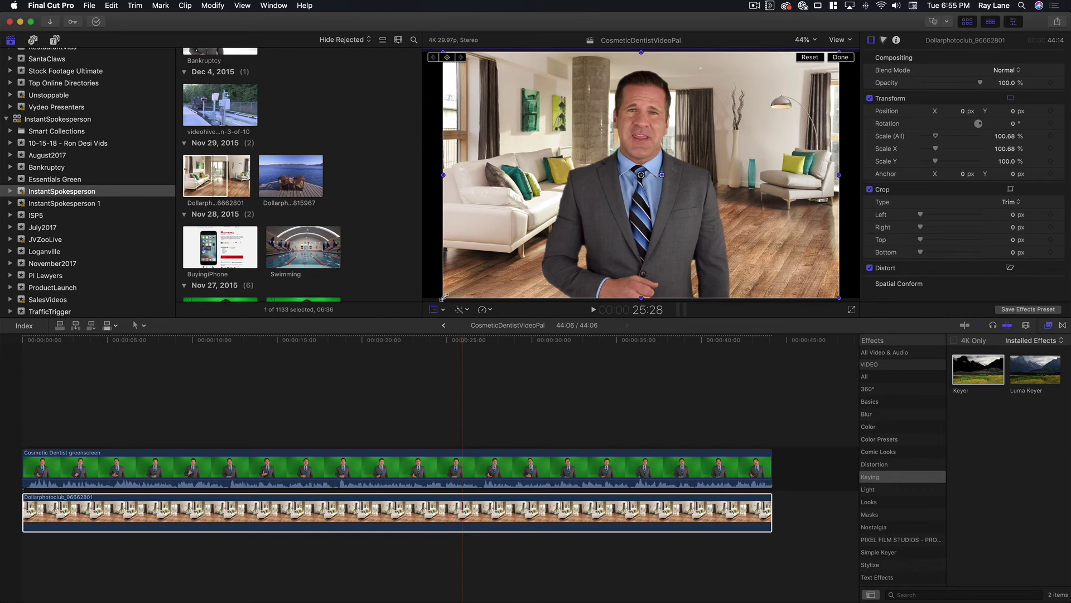
{"action": "left_click_drag", "start_coordinate": [444, 297], "coordinate": [418, 292]}
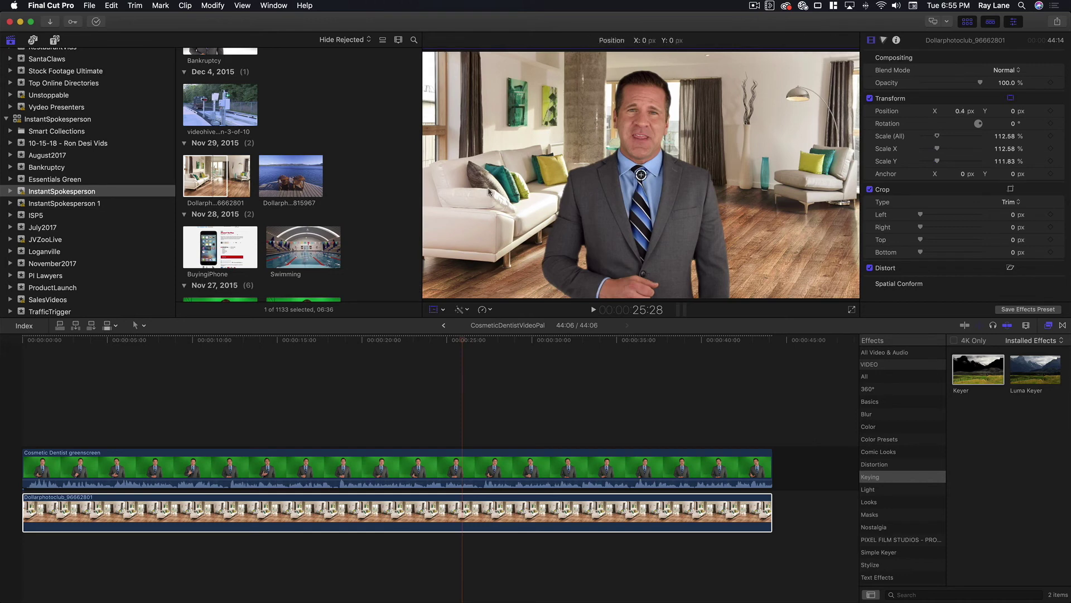
{"action": "mouse_move", "coordinate": [488, 192]}
{"action": "left_mouse_down"}
{"action": "mouse_move", "coordinate": [477, 188]}
{"action": "mouse_move", "coordinate": [487, 187]}
{"action": "left_mouse_up"}
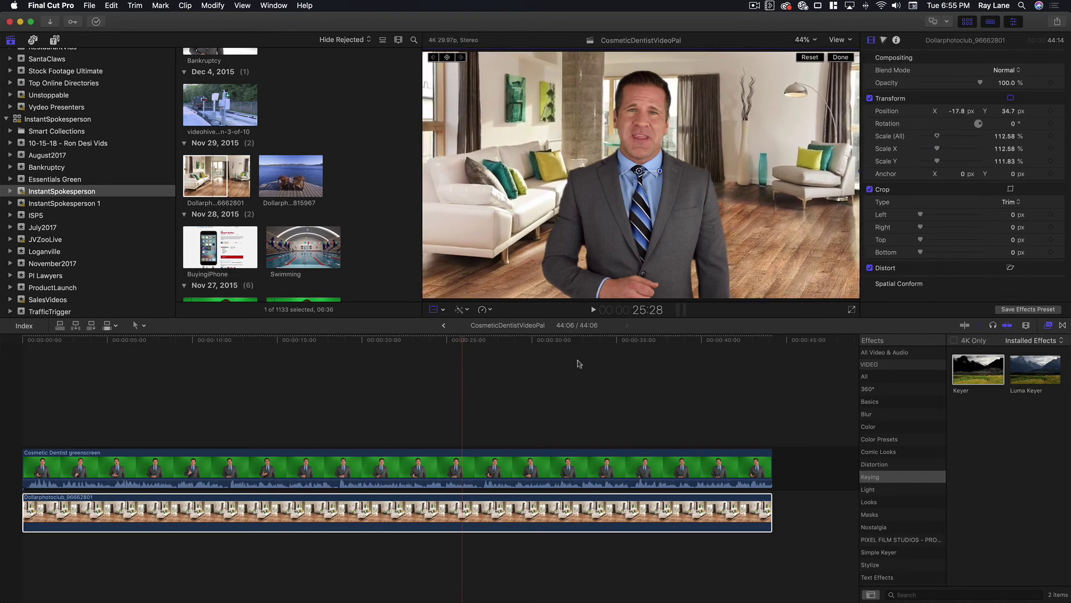
Drag the keyed presenter to the right, in front of the windows, and scale him to about 116%.
{"action": "left_click", "coordinate": [397, 466]}
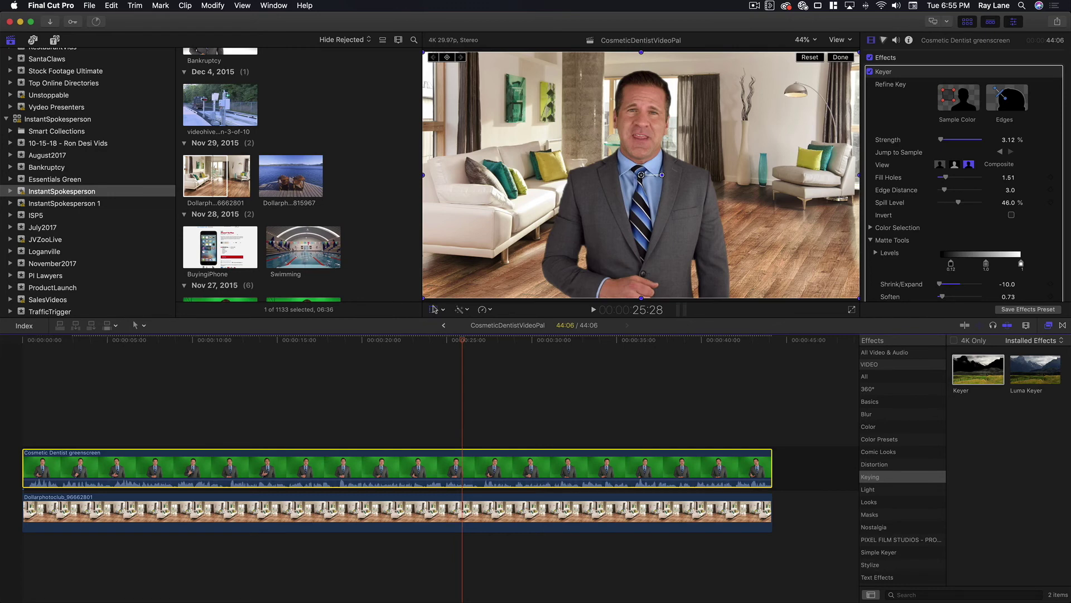
{"action": "left_click_drag", "start_coordinate": [641, 208], "coordinate": [706, 212]}
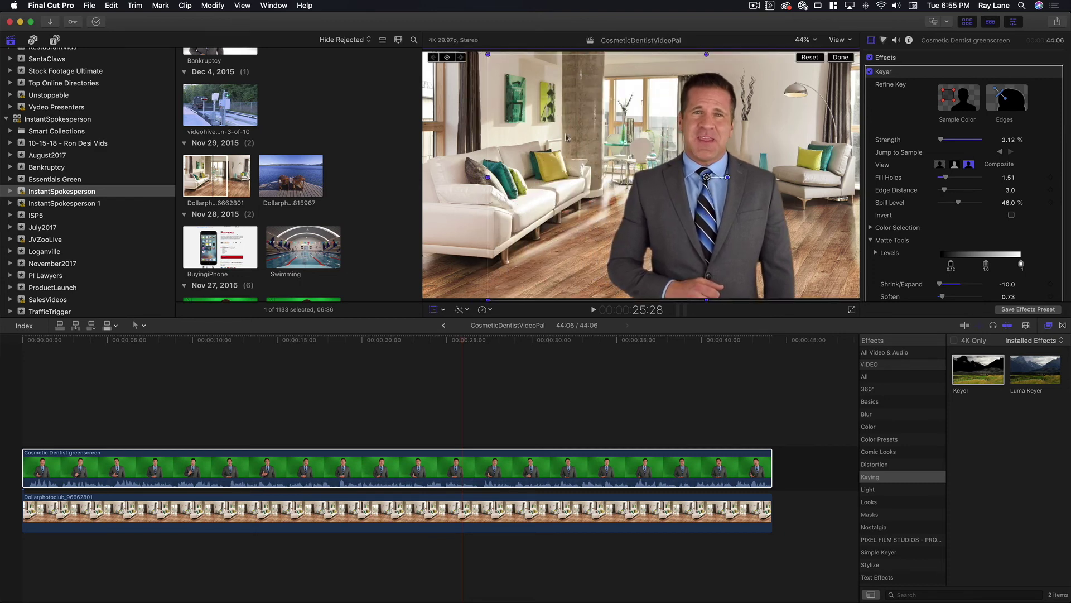
{"action": "left_click_drag", "start_coordinate": [488, 54], "coordinate": [551, 90]}
{"action": "left_click_drag", "start_coordinate": [709, 166], "coordinate": [712, 199]}
{"action": "left_click_drag", "start_coordinate": [555, 124], "coordinate": [455, 68]}
{"action": "left_click_drag", "start_coordinate": [746, 240], "coordinate": [753, 204]}
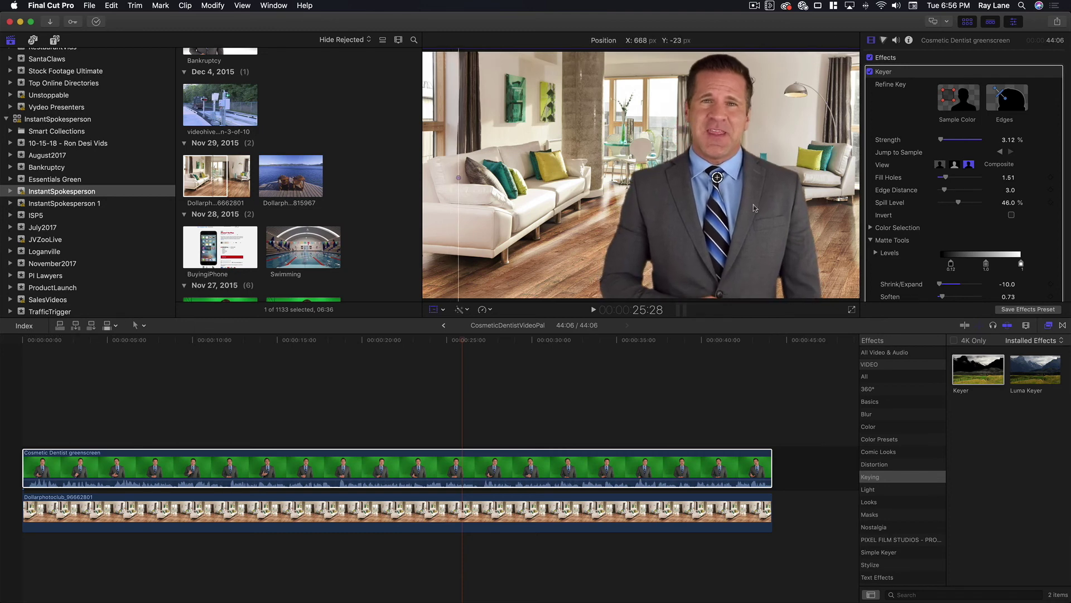